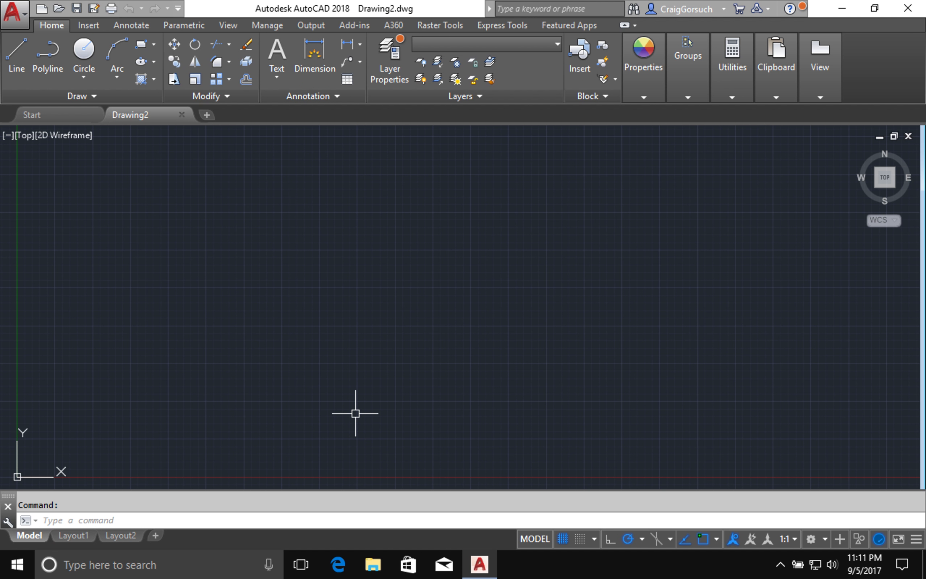
Set the drawing's length units to Architectural.
type("UN")
key("Return")
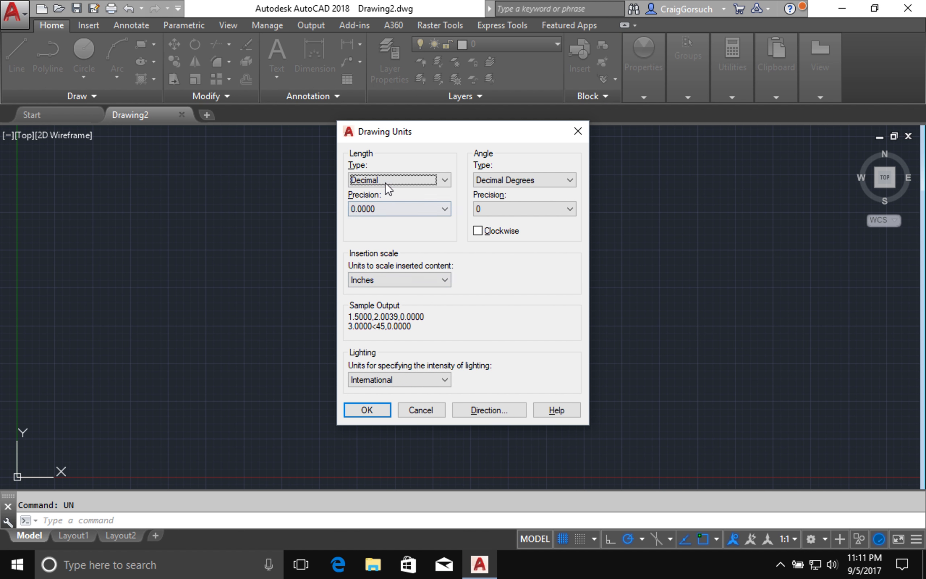
left_click(386, 187)
left_click(387, 192)
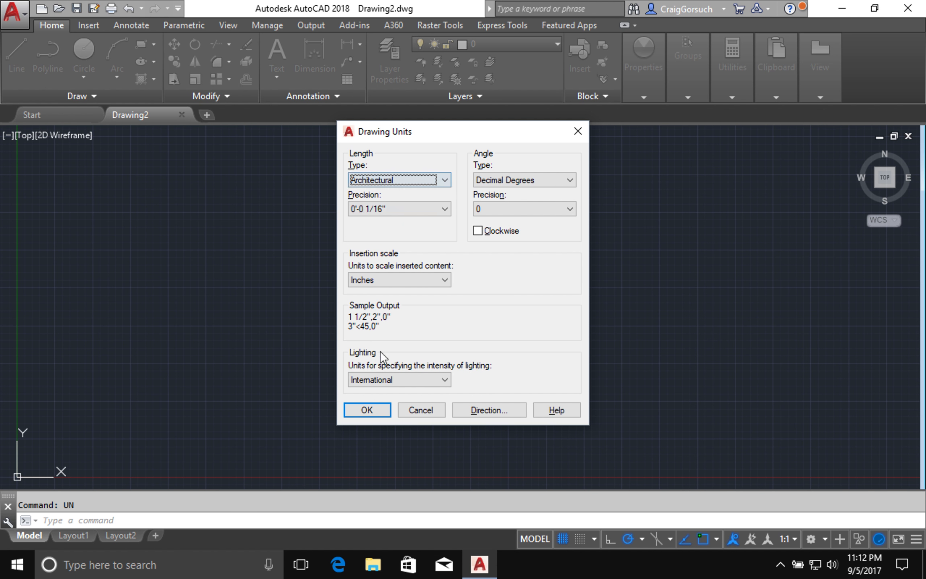
left_click(377, 409)
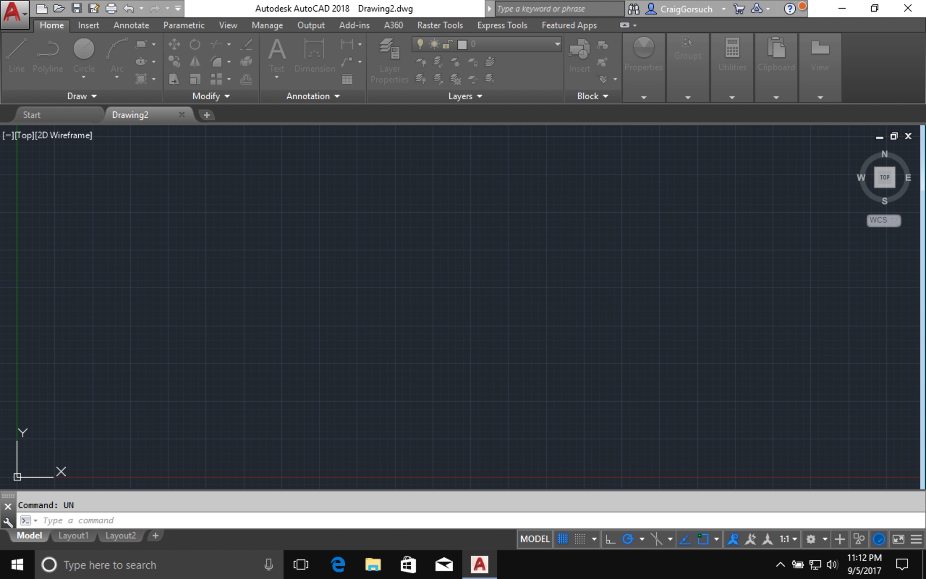
Draw a rectangle 3.75 inches wide and 6.75 inches high, above and to the right of the origin.
scroll(404, 299, "down", 3)
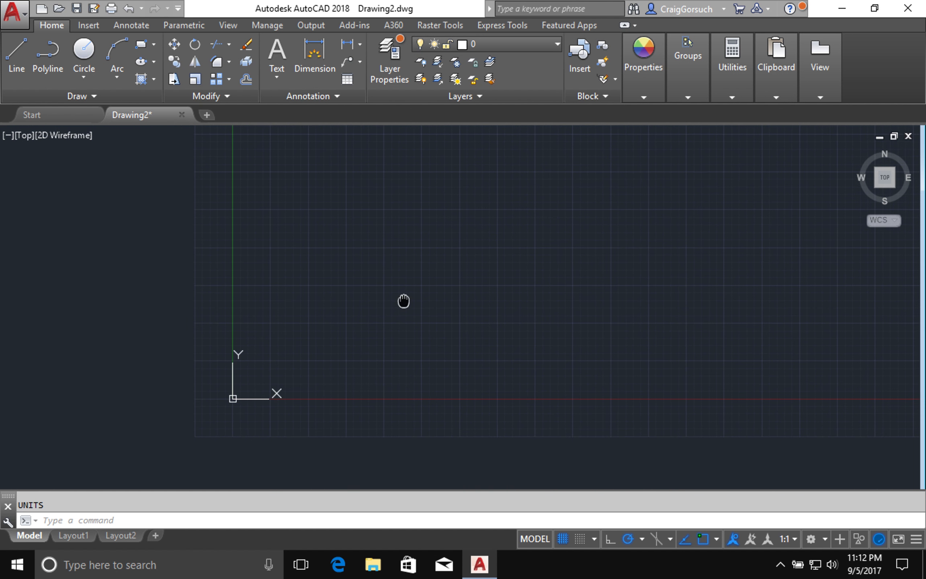
middle_click_drag(335, 387, 348, 272)
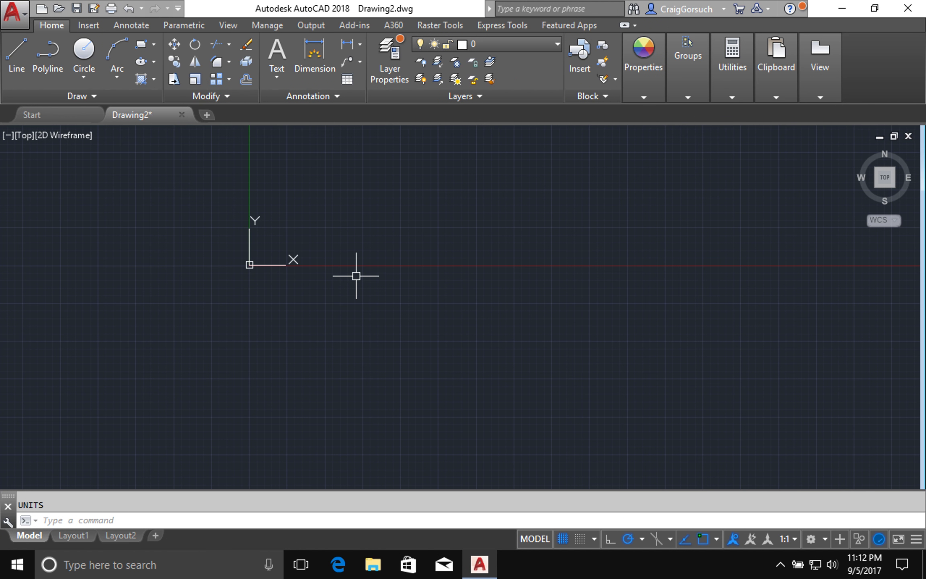
type("REC")
key("Return")
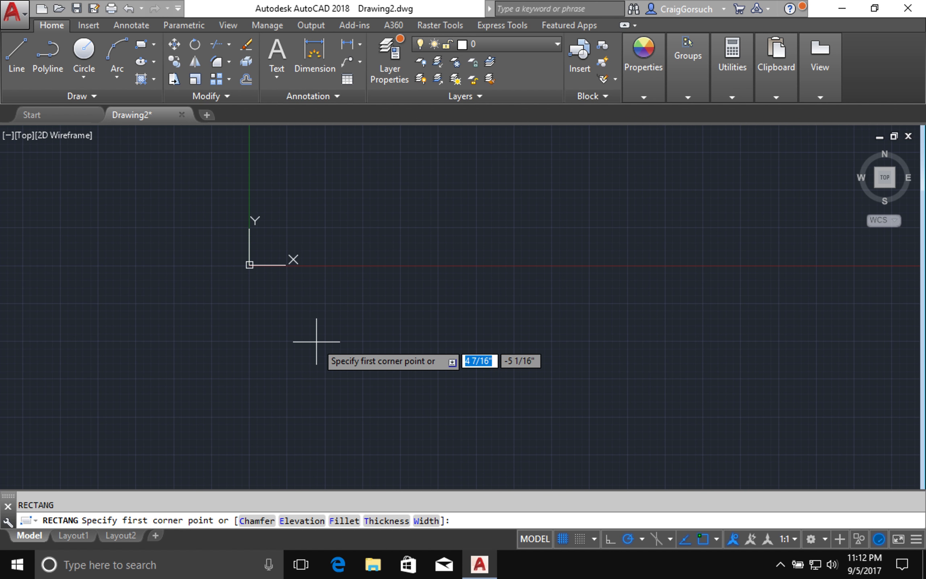
left_click(366, 201)
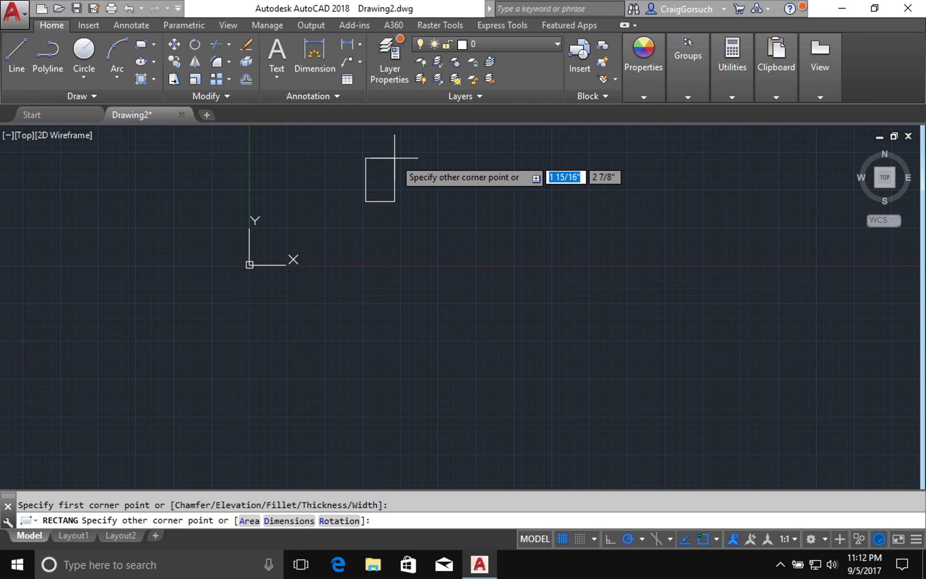
type("3.75")
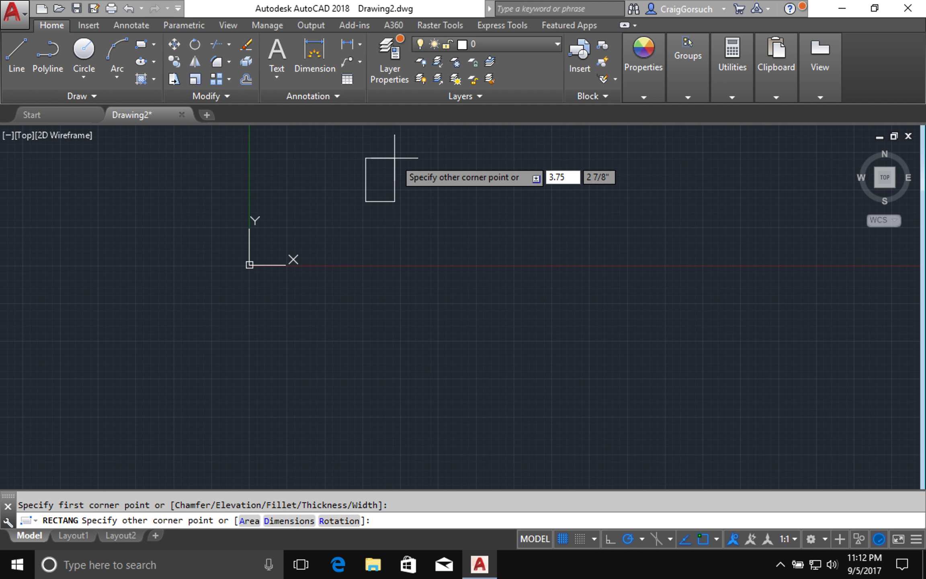
key("Tab")
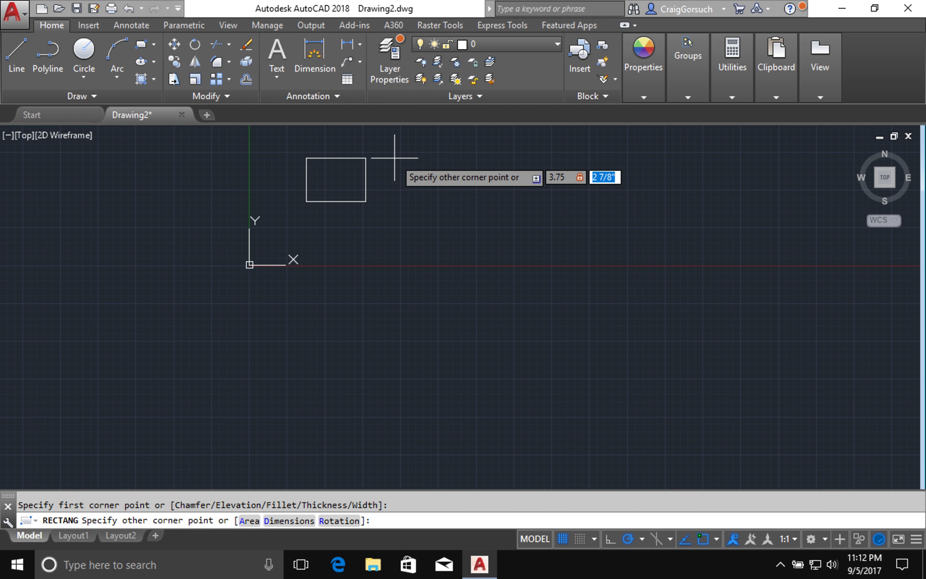
type("6.75")
key("Return")
Move the rectangle so that the midpoint of its left side sits at 0,0.
middle_click_drag(394, 158, 392, 263)
scroll(275, 361, "up", 4)
middle_click_drag(275, 362, 307, 441)
type("m")
key("Return")
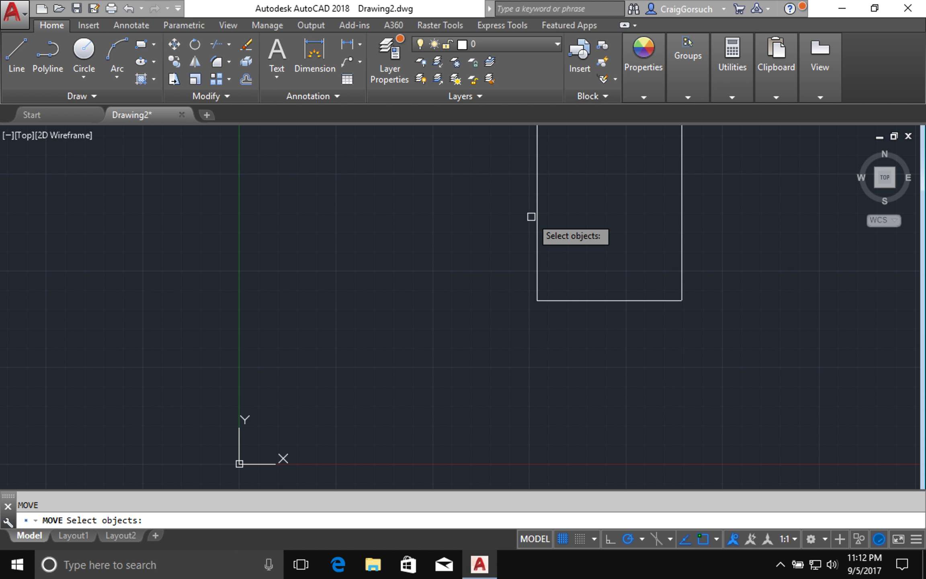
left_click(540, 215)
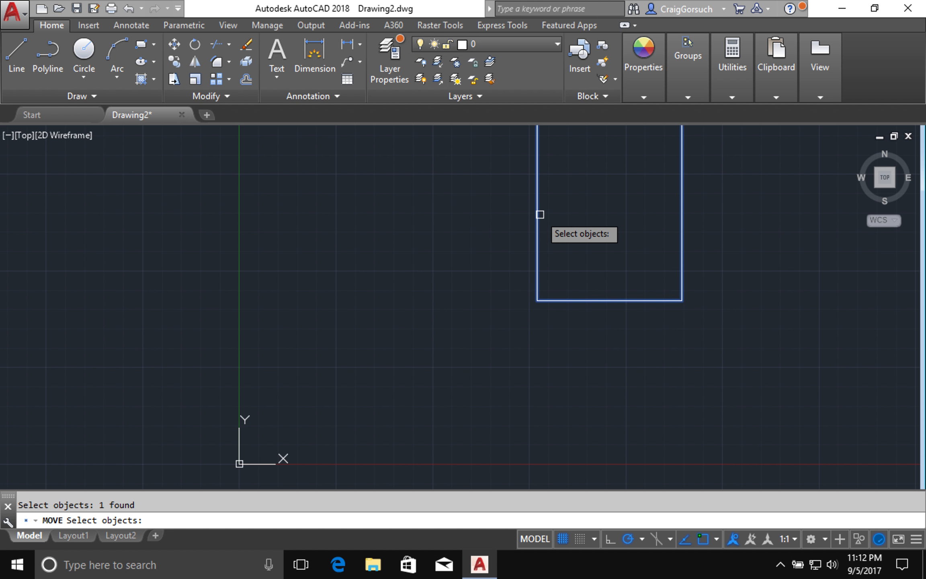
key("Return")
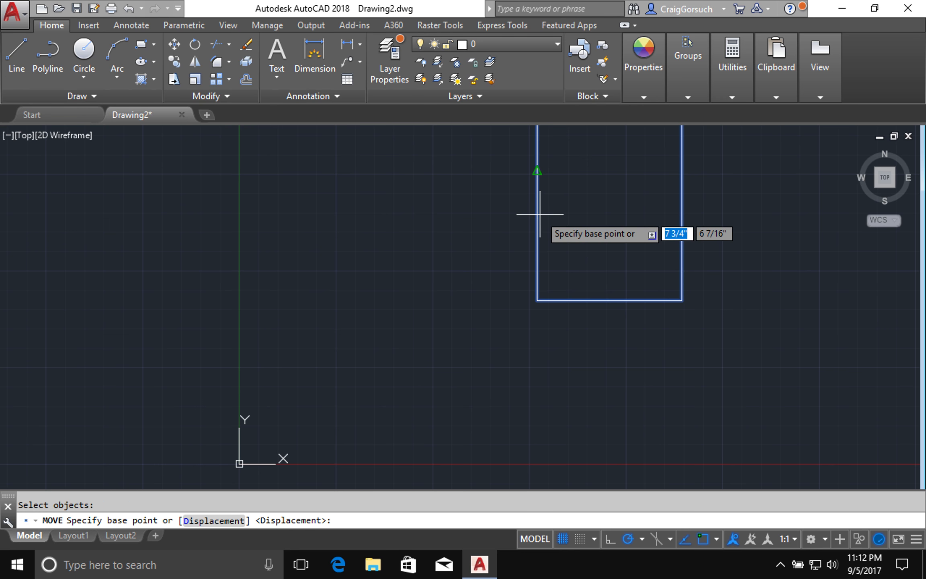
left_click(537, 170)
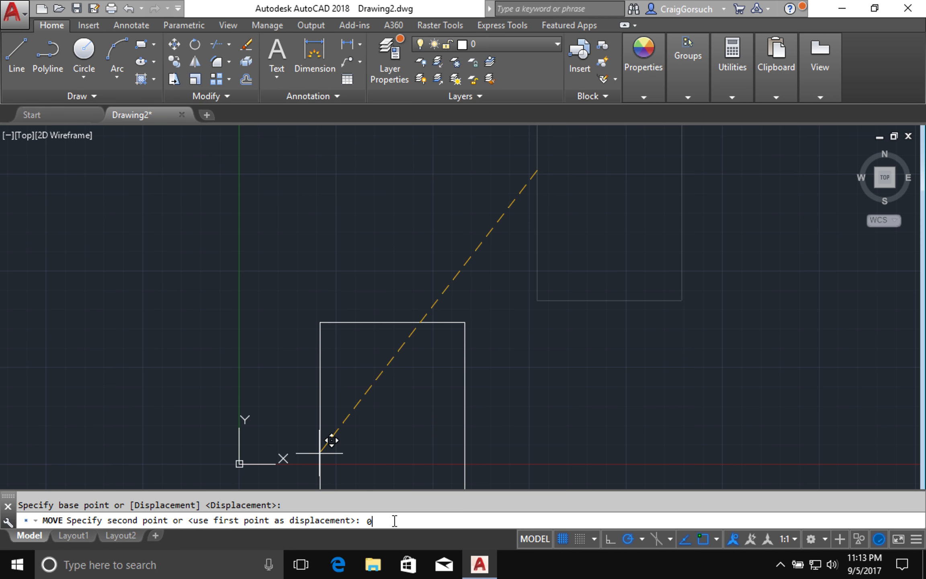
type(",0")
key("Return")
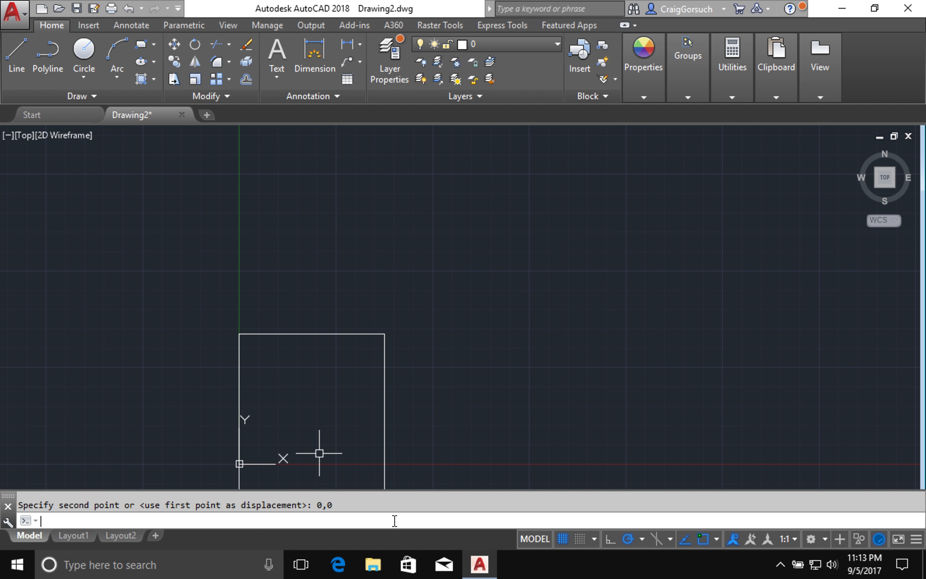
Offset the rectangle inward by 1/2 inch.
middle_click_drag(398, 432, 398, 422)
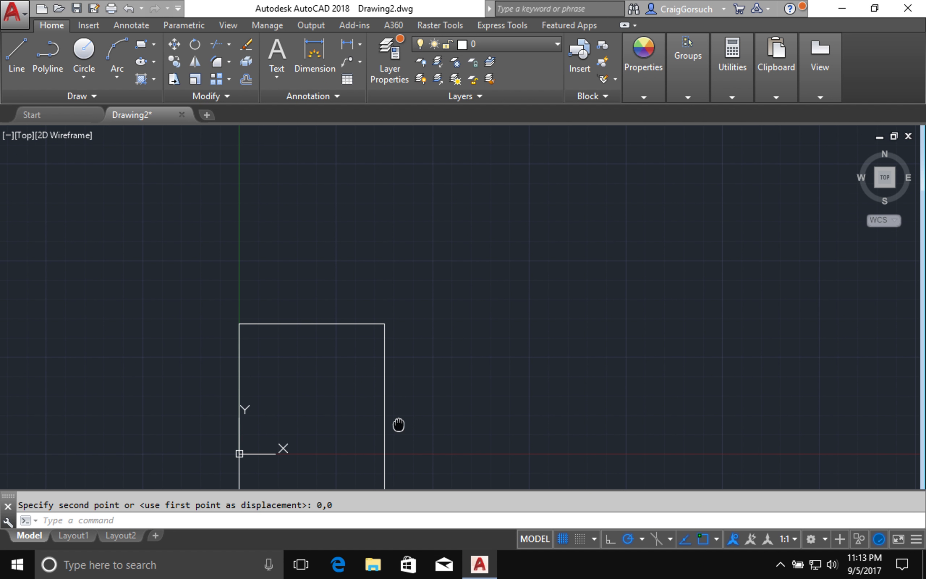
mouse_move(404, 383)
middle_mouse_down()
mouse_move(415, 218)
mouse_move(417, 228)
middle_mouse_up()
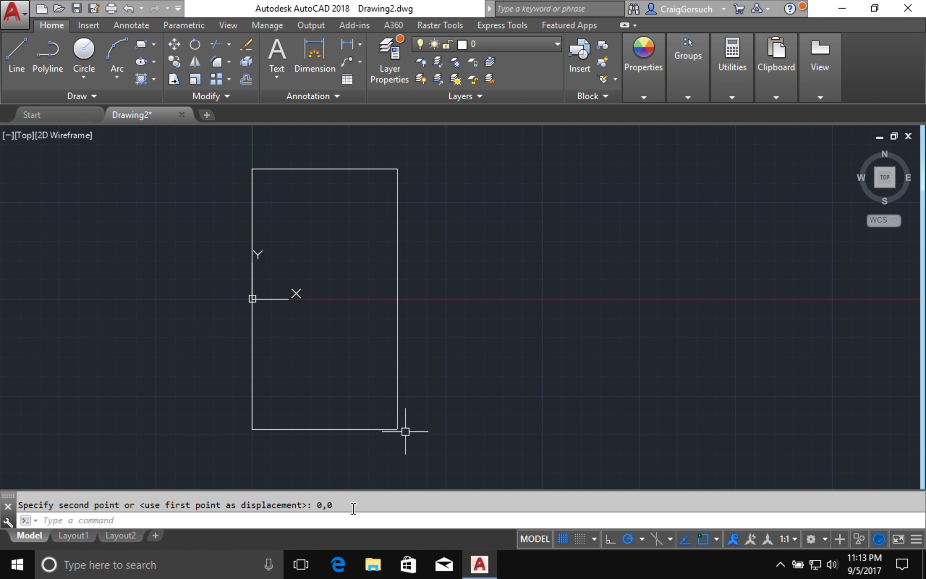
type("of")
key("Return")
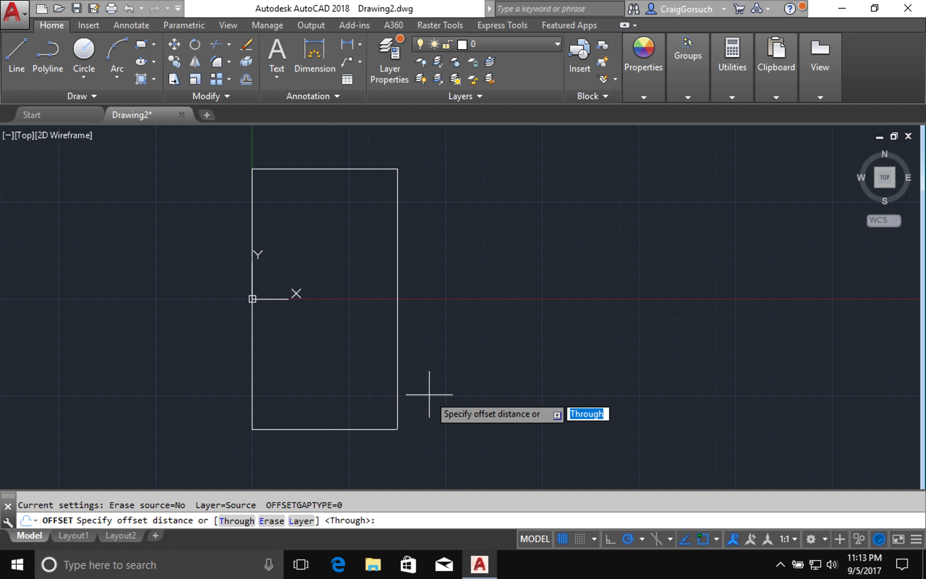
type("1/2")
key("Return")
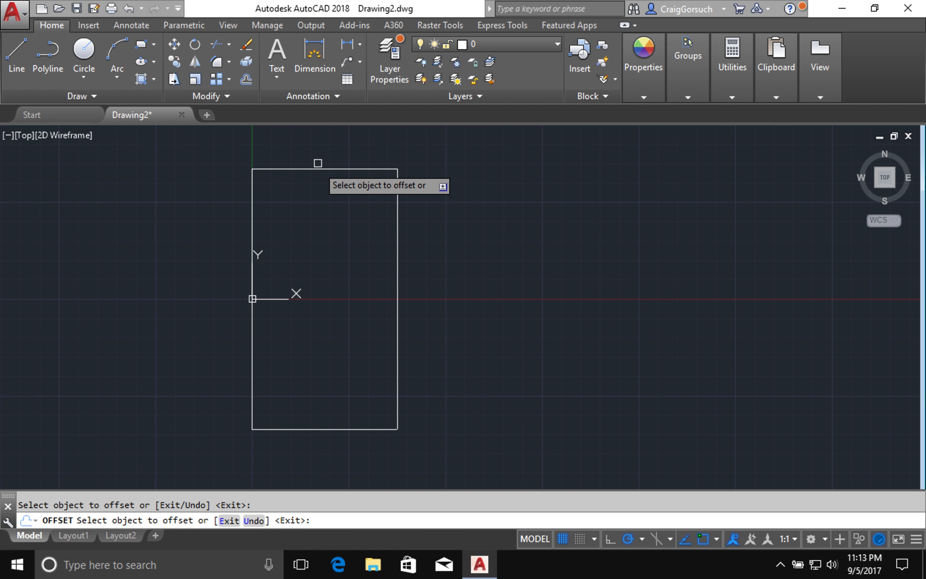
left_click(318, 169)
left_click(323, 219)
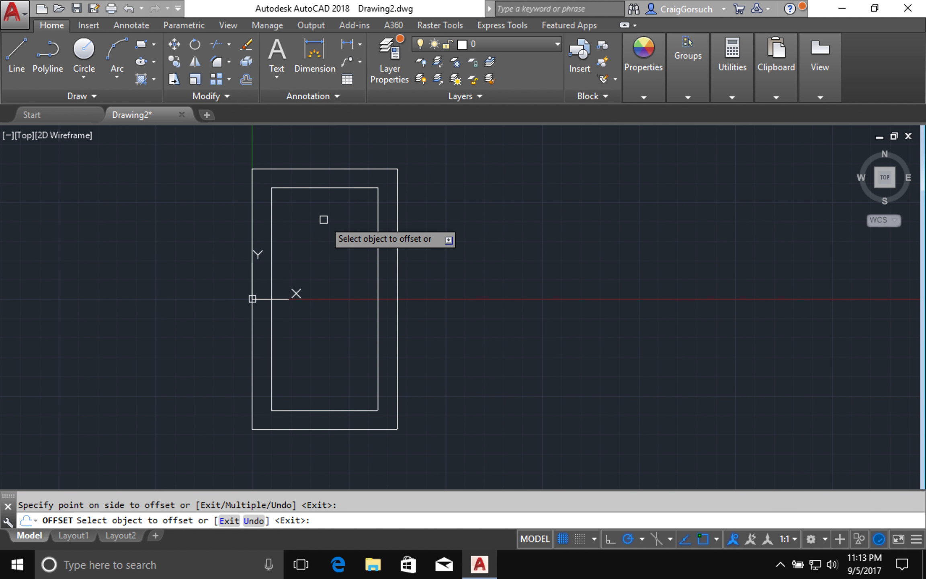
key("Return")
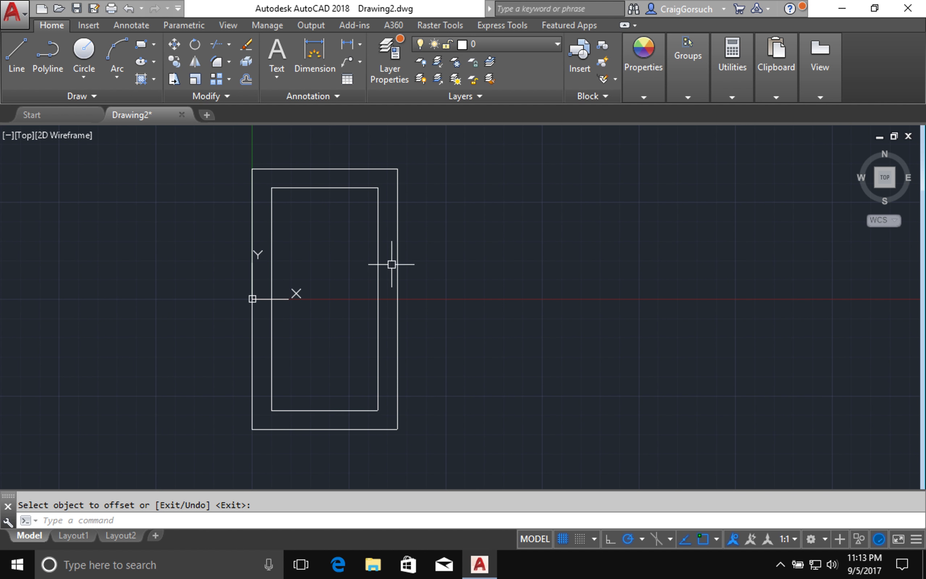
Stretch the inner rectangle's right side horizontally from its midpoint to beyond the outer rectangle's right side.
left_click(379, 266)
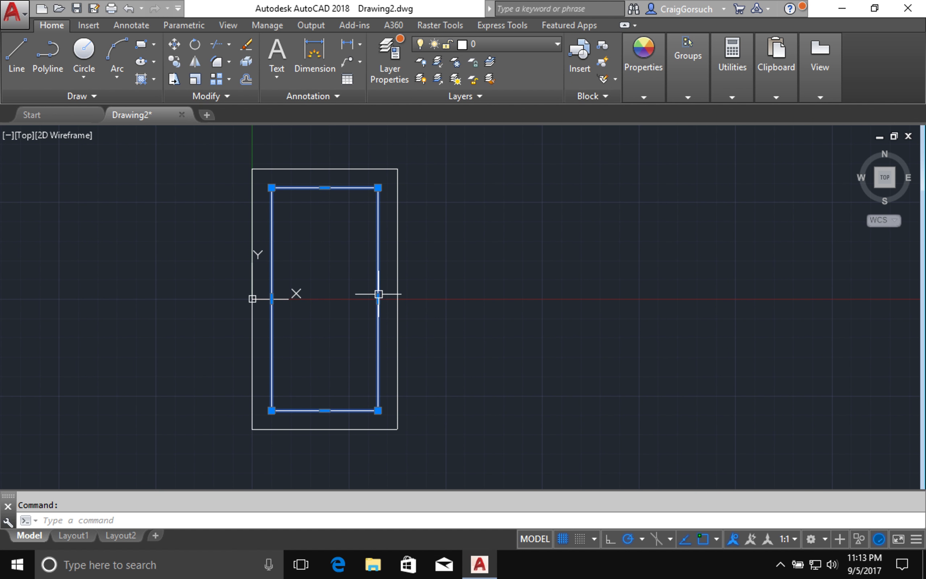
mouse_move(378, 298)
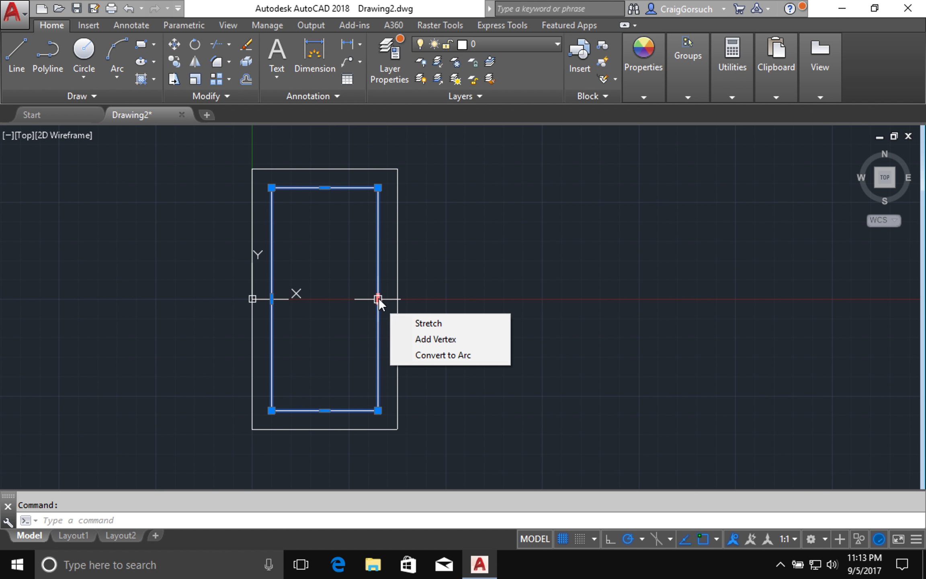
left_click(418, 324)
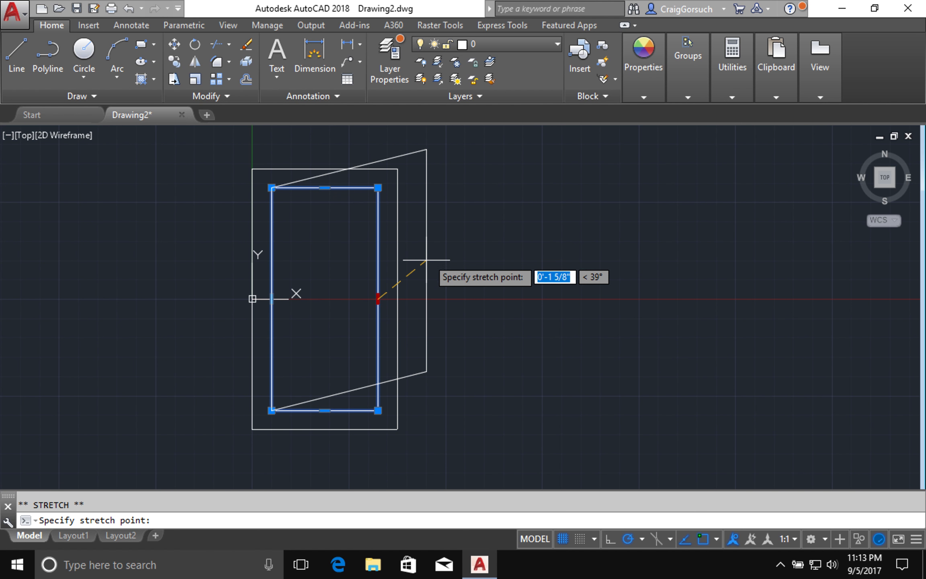
left_click(430, 299)
mouse_move(431, 299)
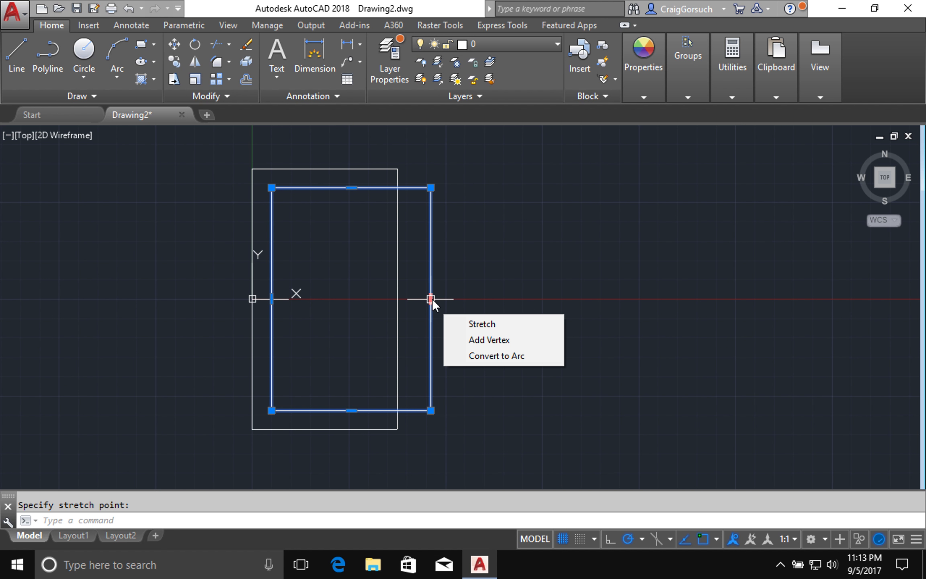
key("Escape")
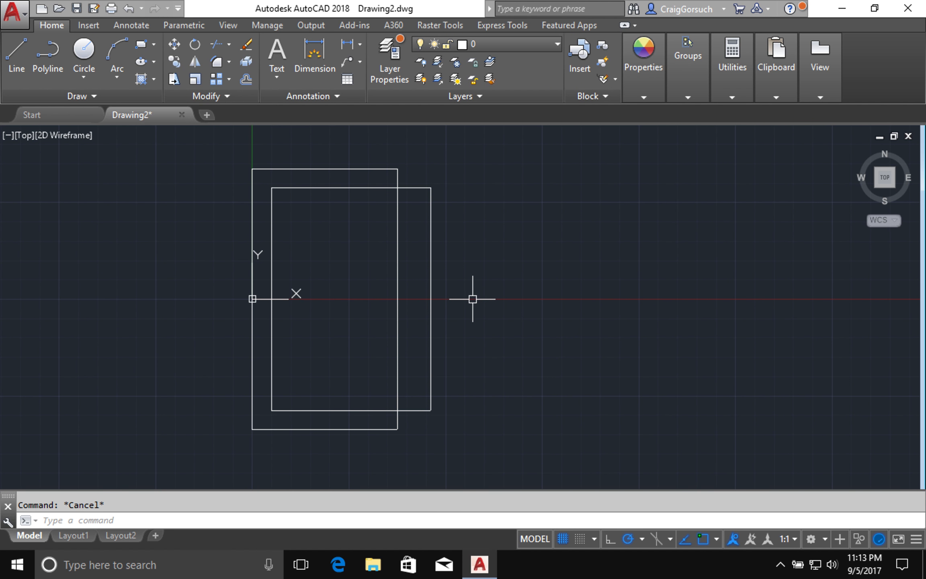
Trim the overlapping rectangles into a C-shaped profile open on the right, using all objects as cutting edges.
type("s")
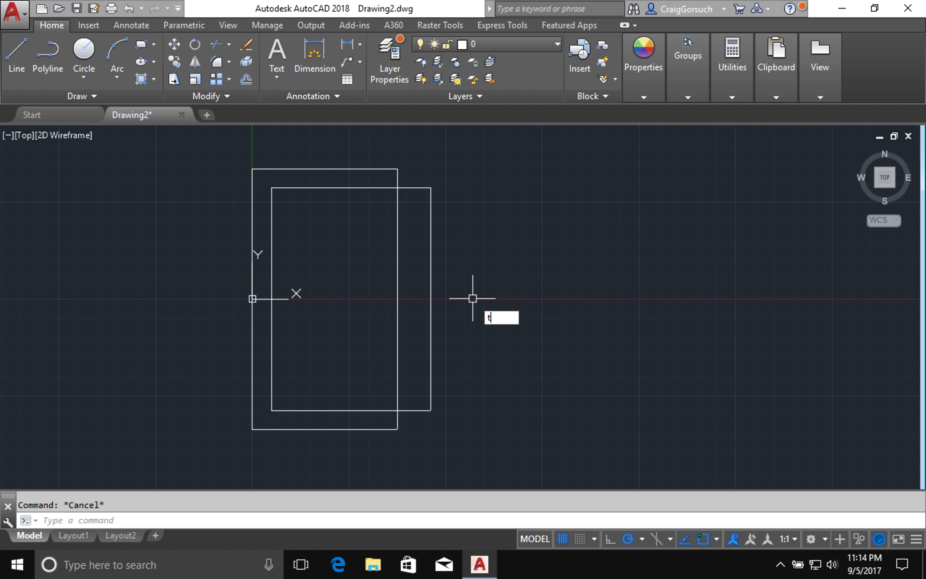
key("Return")
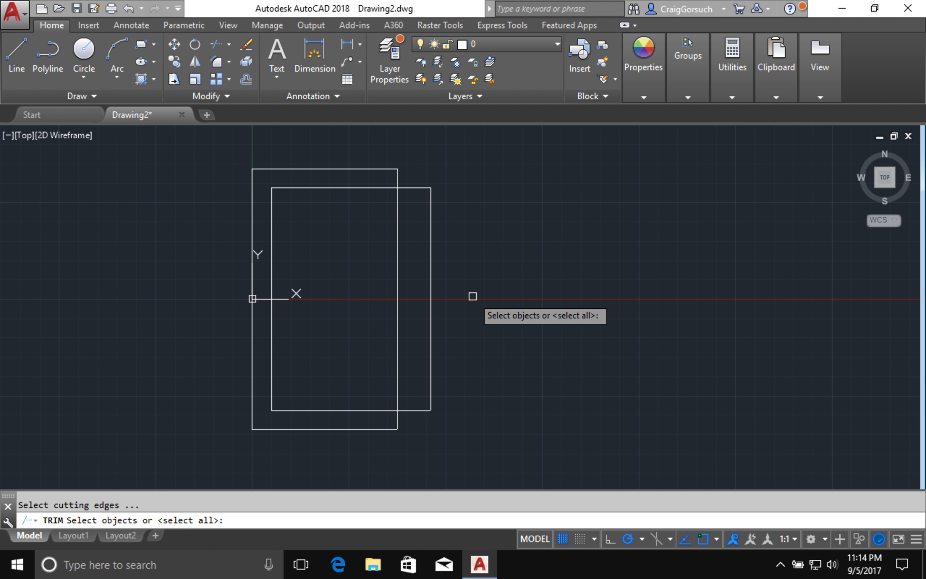
key("Return")
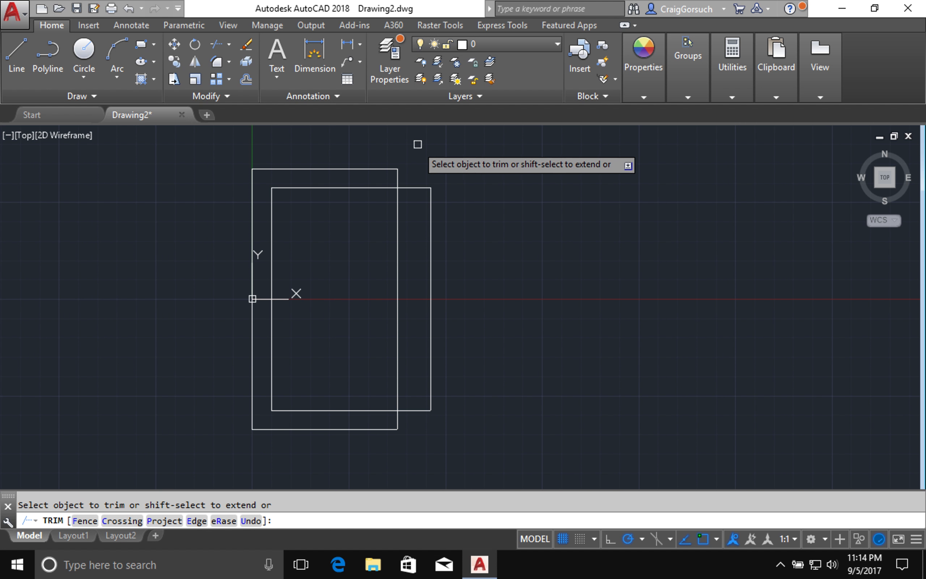
left_click(417, 188)
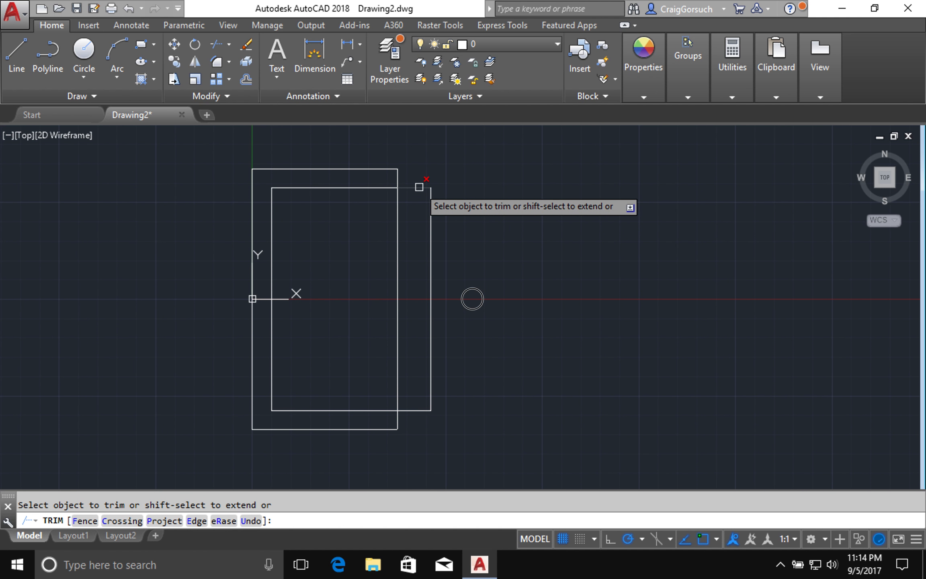
left_click(398, 212)
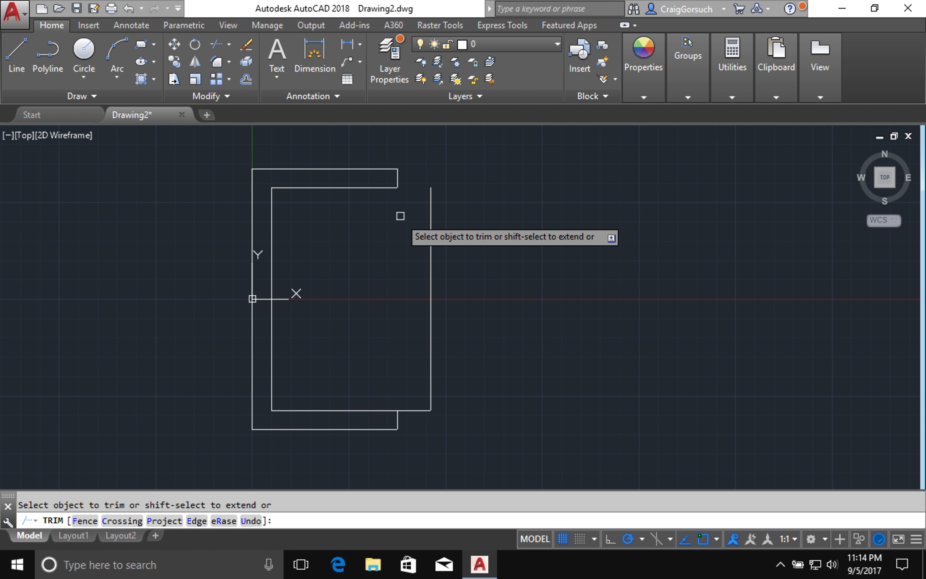
left_click(418, 411)
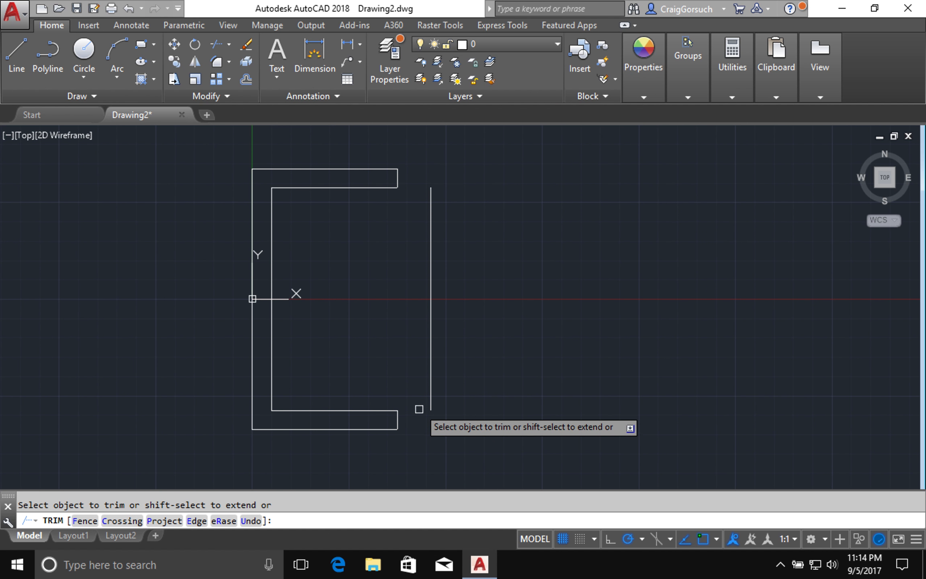
left_click(431, 367)
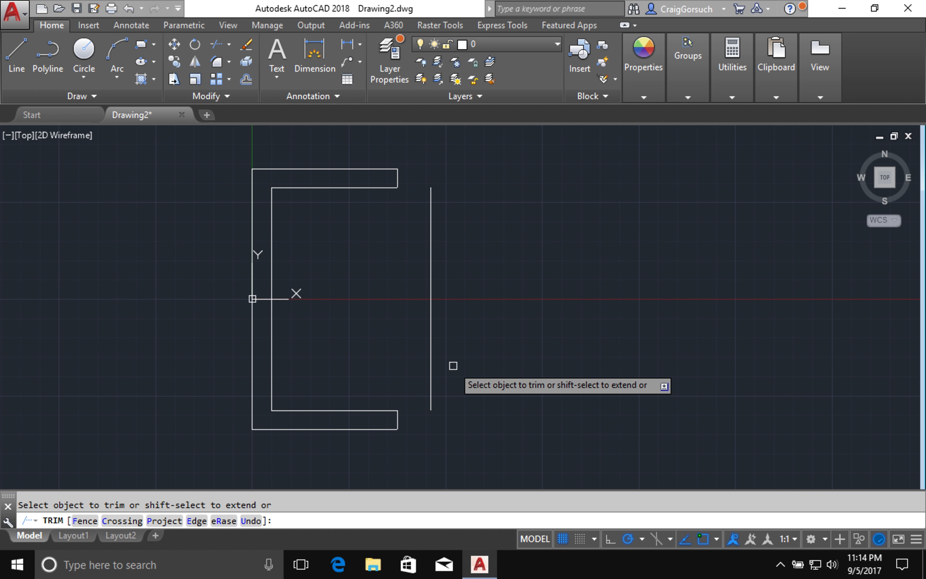
key("Return")
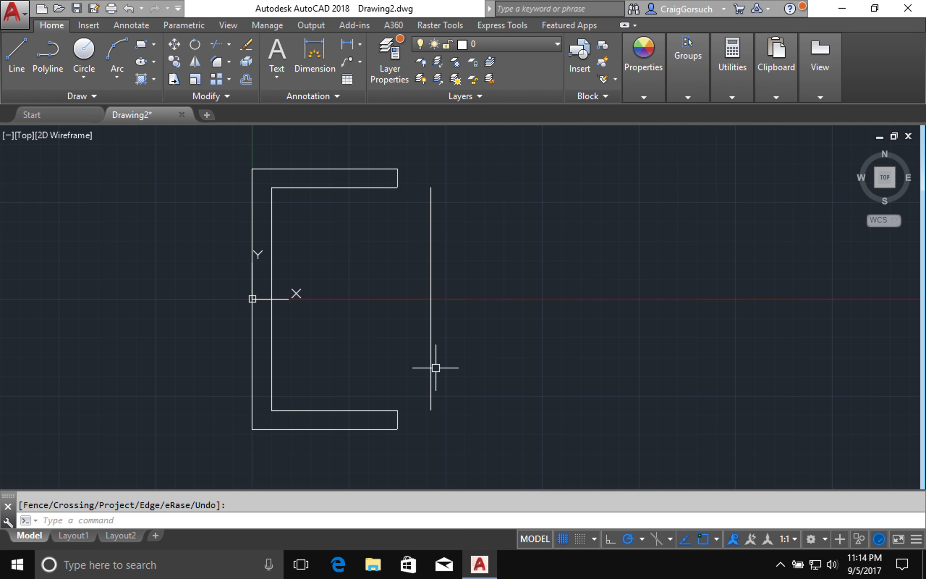
Erase the leftover vertical line to the right of the C-shaped profile.
left_click(431, 370)
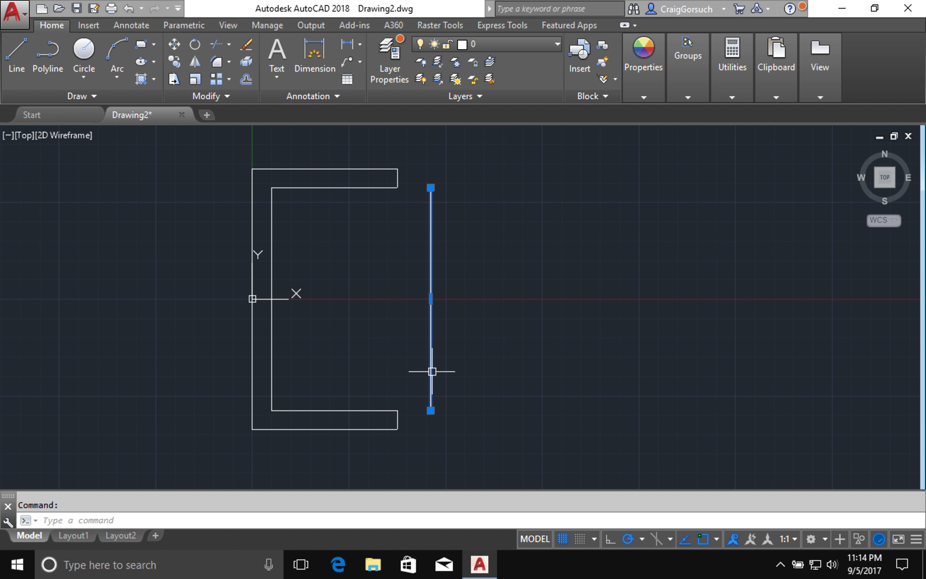
type("e")
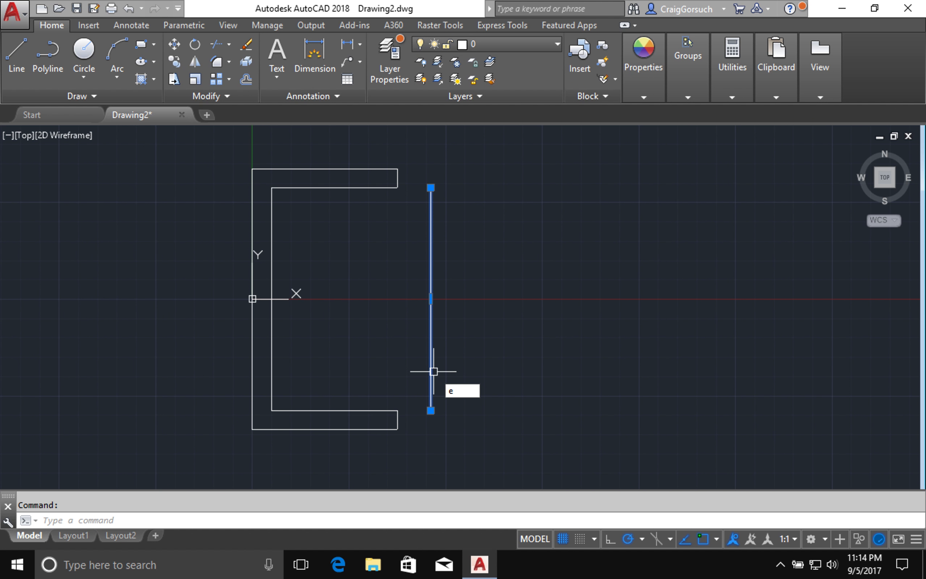
key("Return")
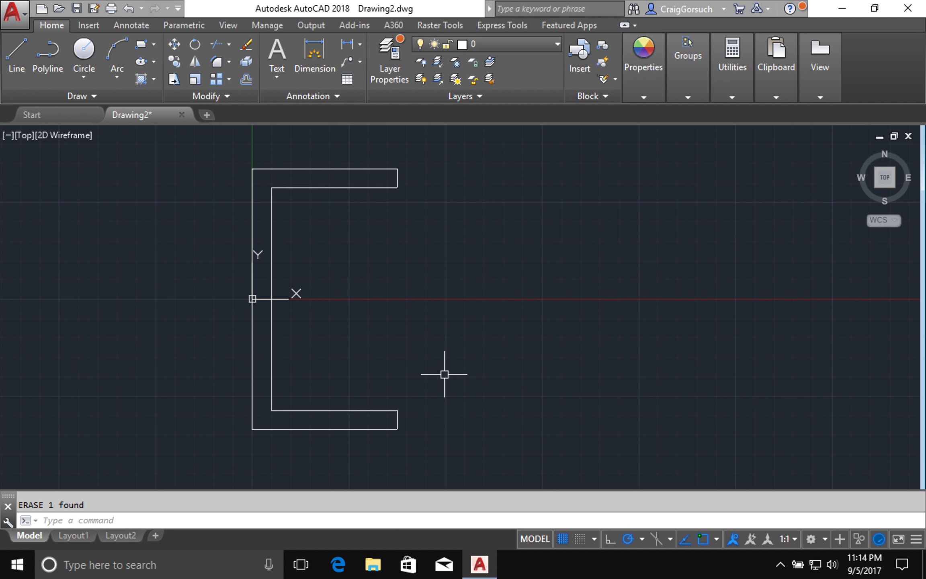
Draw a rectangle 4.5 inches wide and 5.25 inches high to the right of the C-shaped profile.
type("rec")
key("Return")
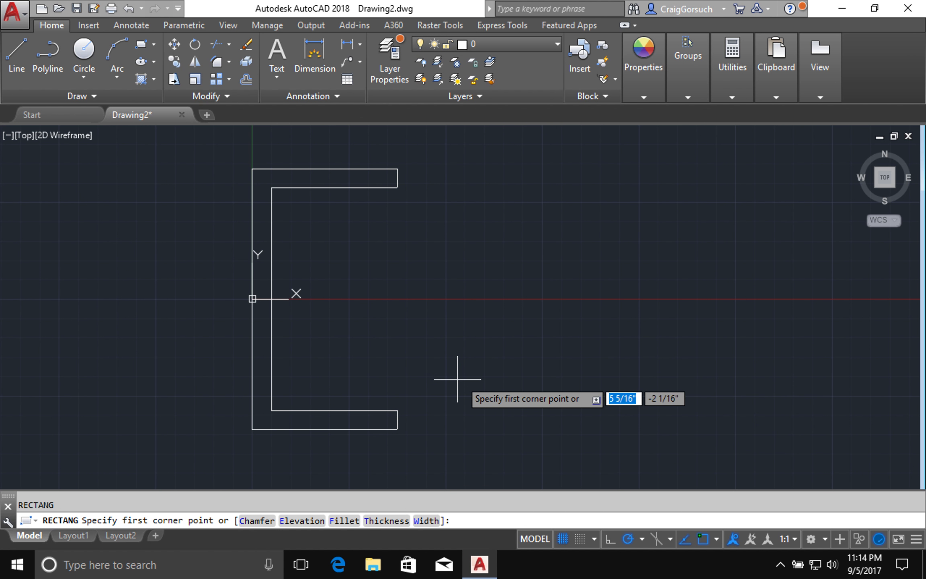
left_click(460, 379)
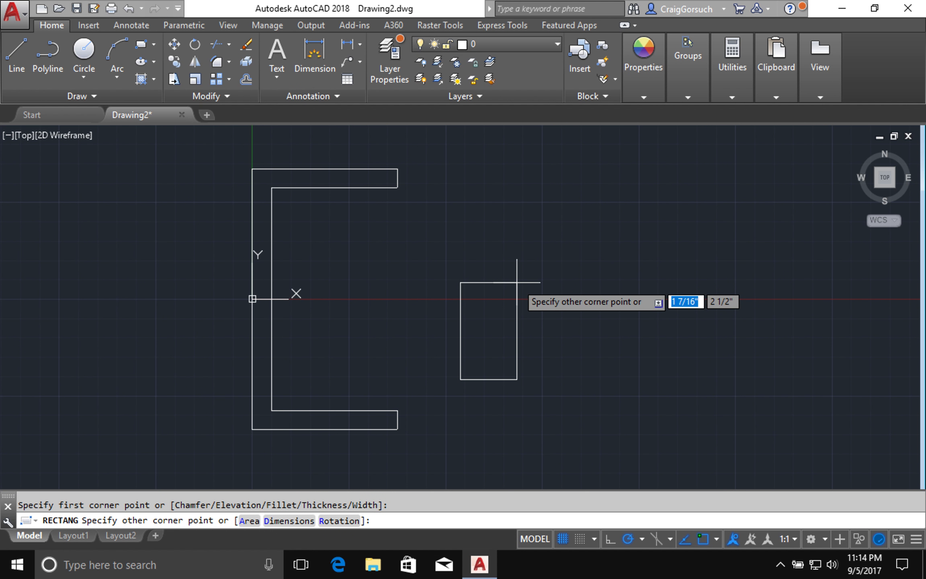
type("4.5")
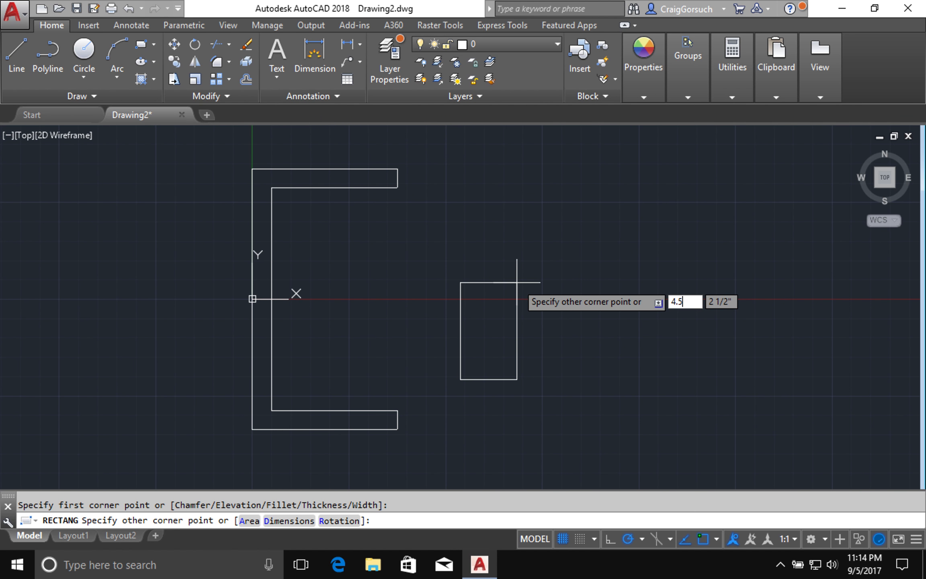
key("Tab")
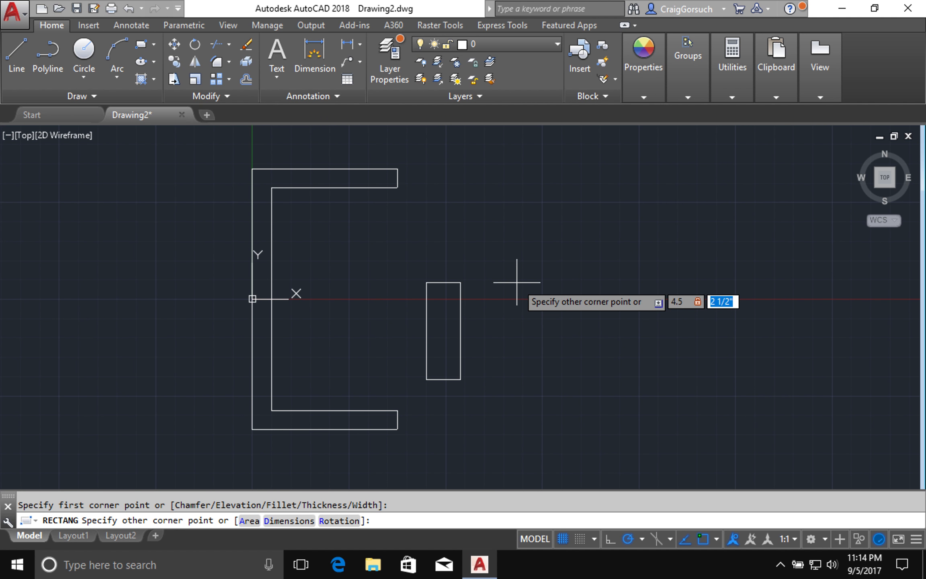
type("5.25")
key("Return")
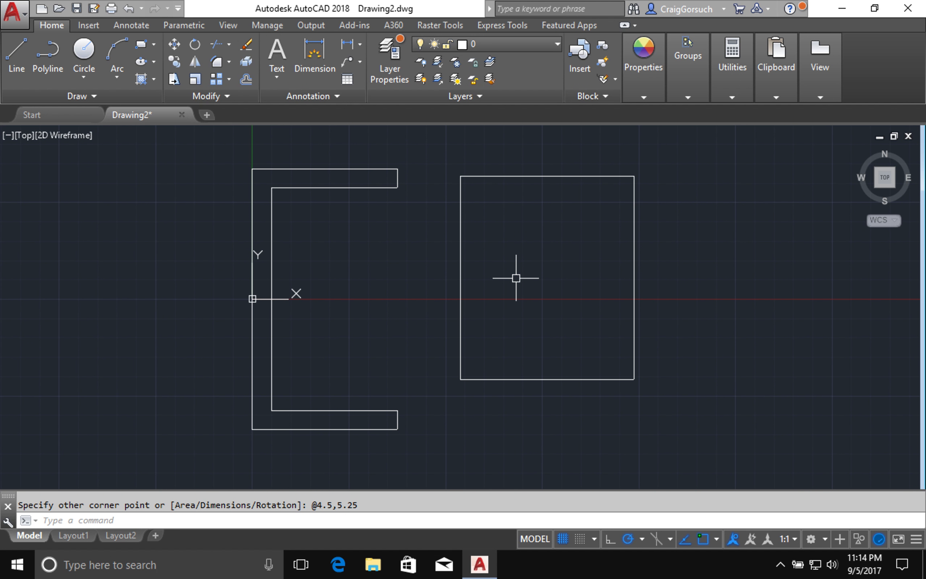
Move the rectangle from a base point 3/8 inch left of its left side's midpoint to the midpoint of the C-shaped profile's inner vertical edge.
type("m")
key("Return")
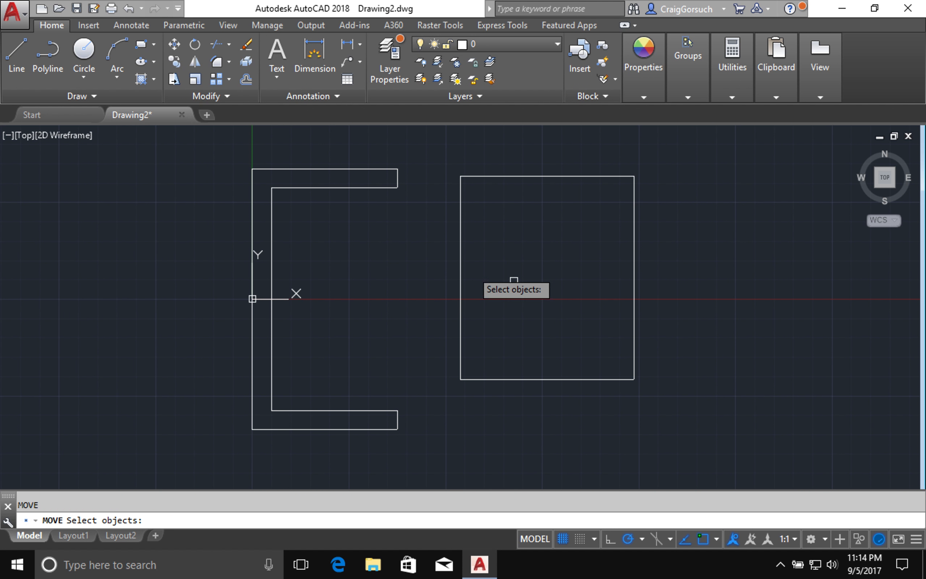
left_click(461, 256)
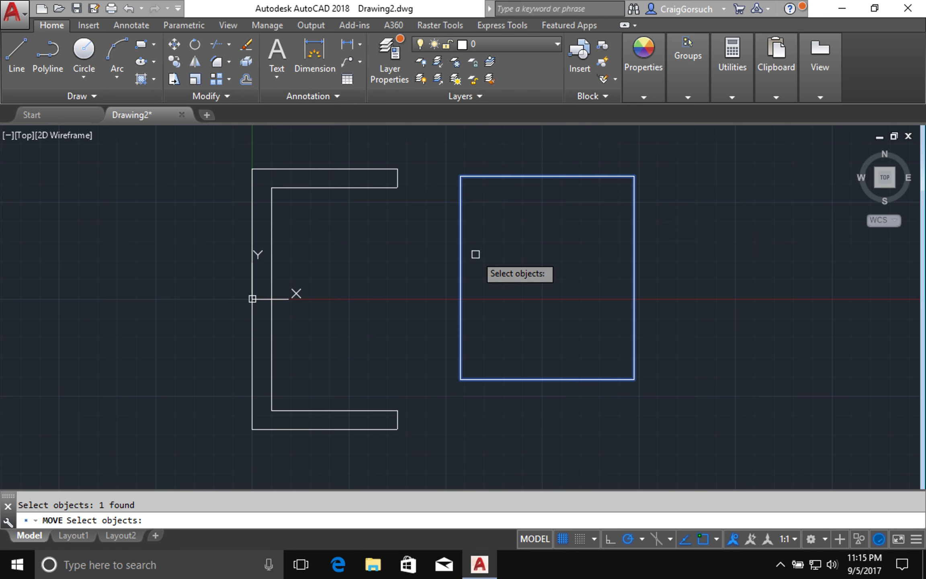
key("Return")
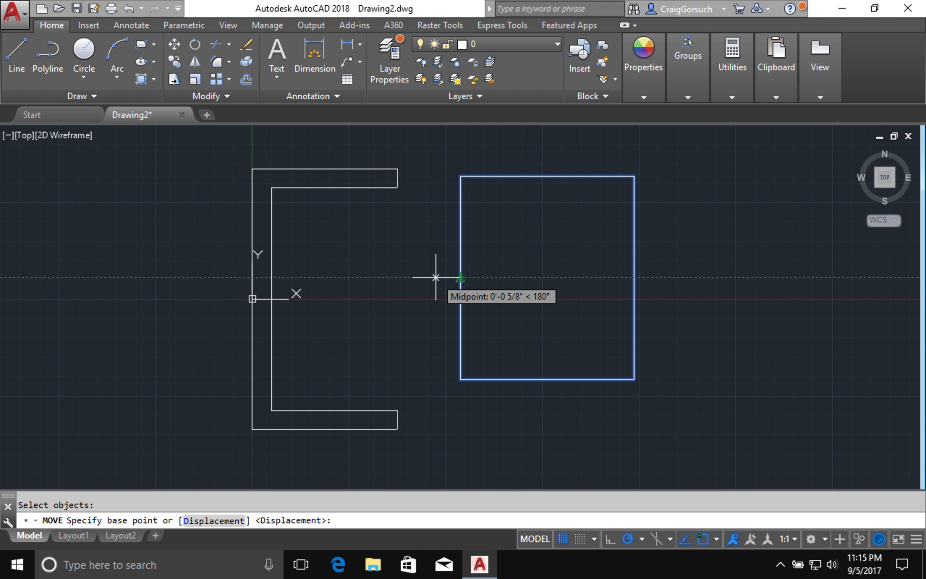
type("3/8")
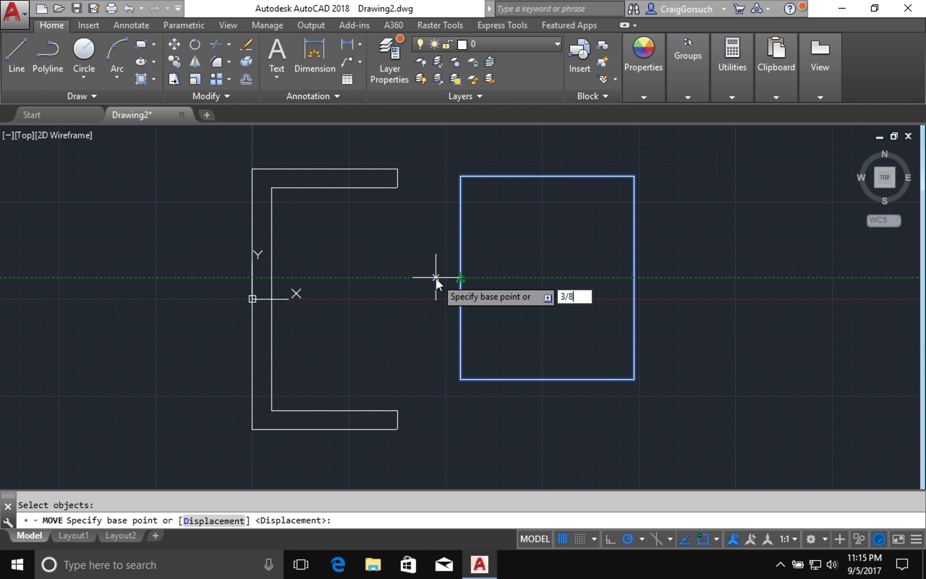
key("Return")
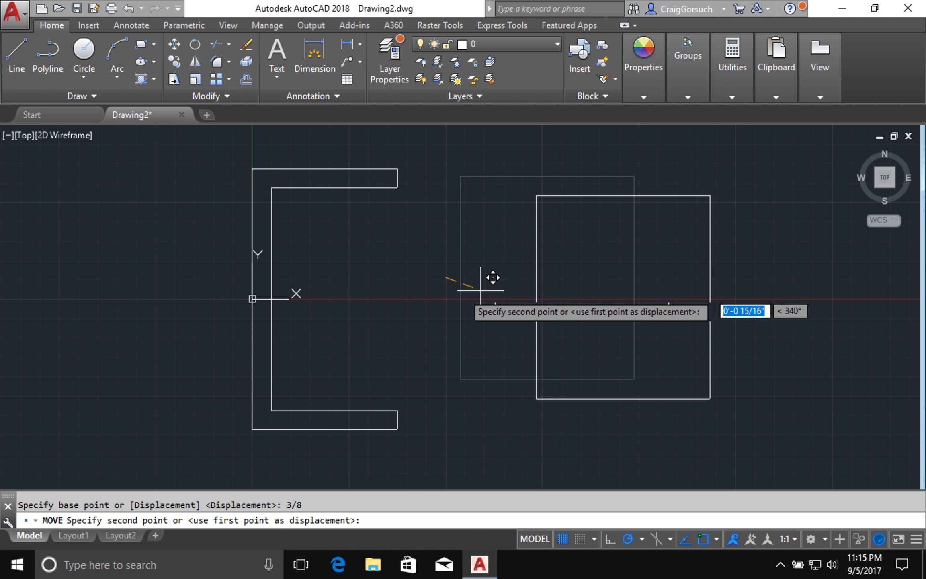
left_click(275, 310)
middle_click_drag(369, 317, 439, 319)
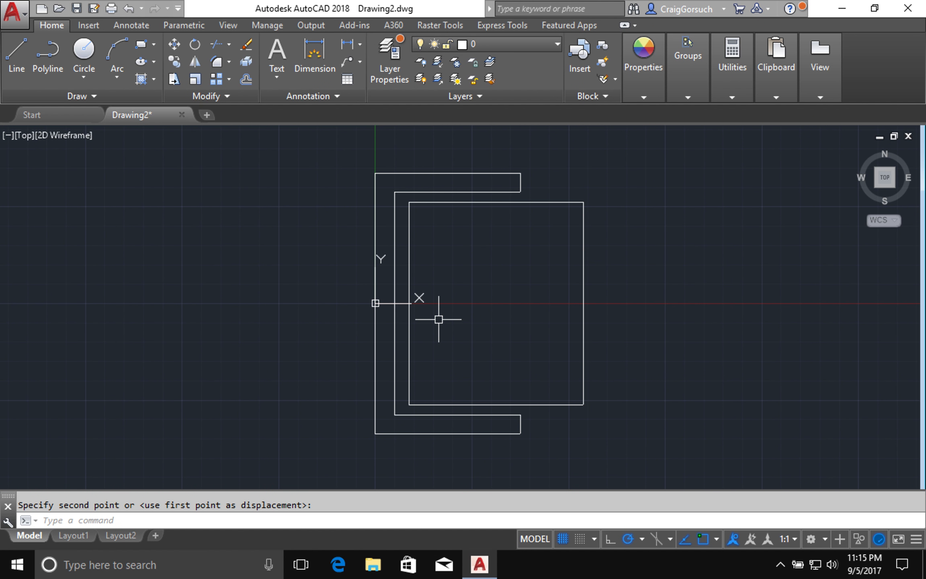
Save the drawing as TP Single in the Documents folder.
key("ctrl+s")
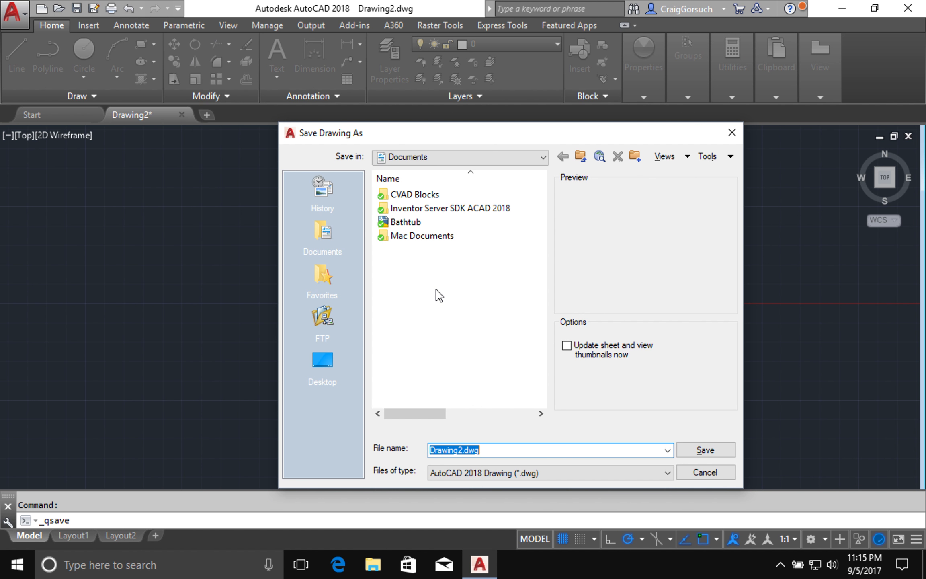
type("T")
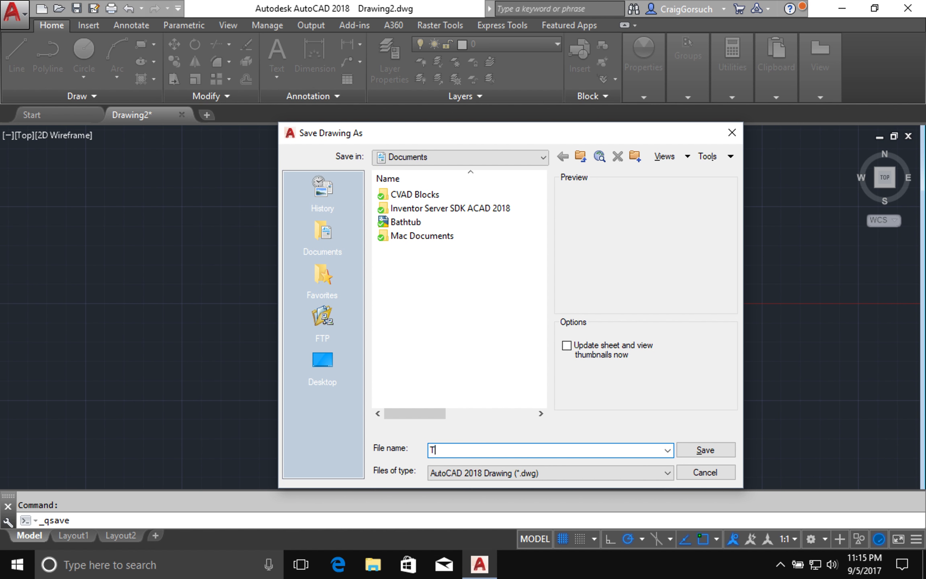
type("P Single")
key("ctrl+a")
key("Return")
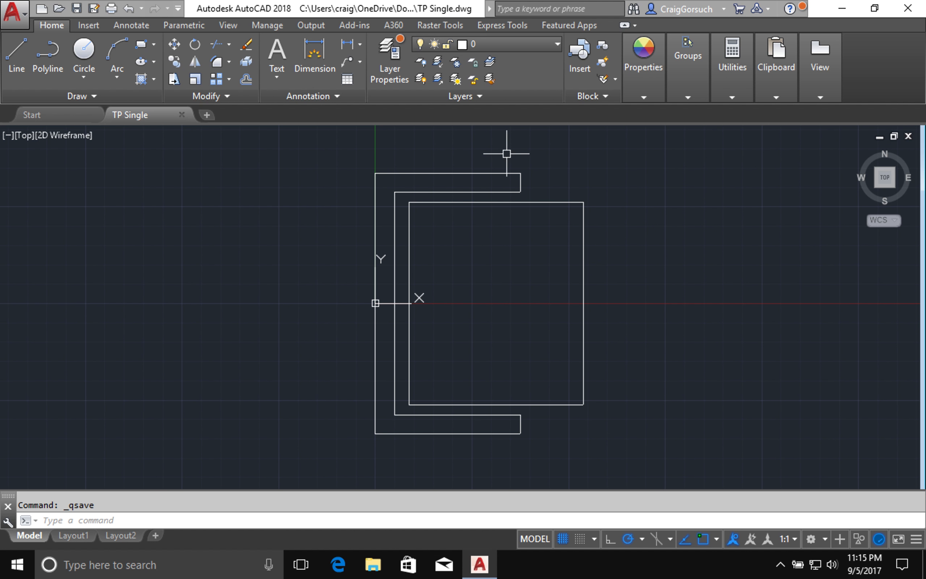